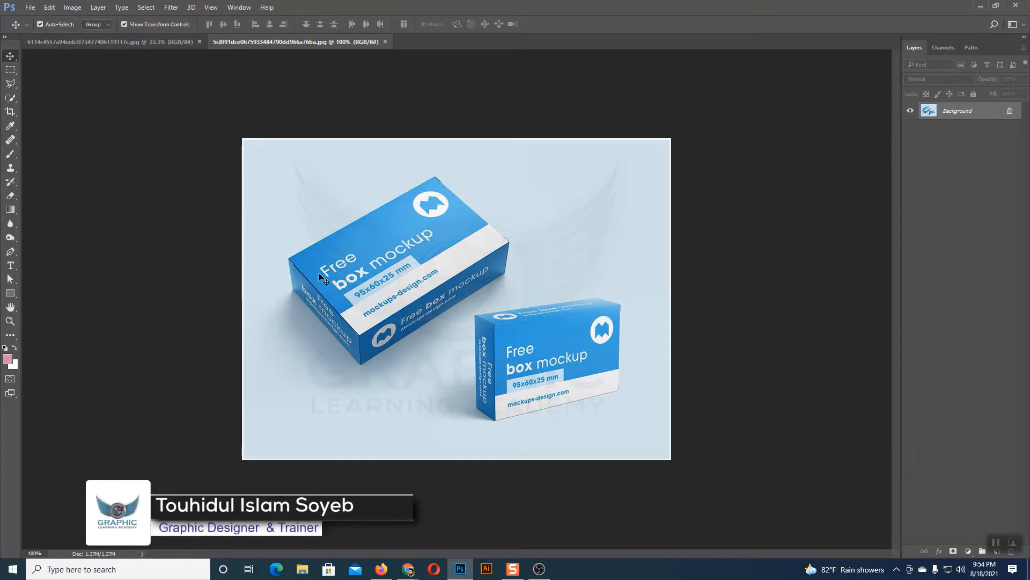
- Outline the larger tilted box corner by corner with the Polygonal Lasso tool to make a closed selection
click(10, 83)
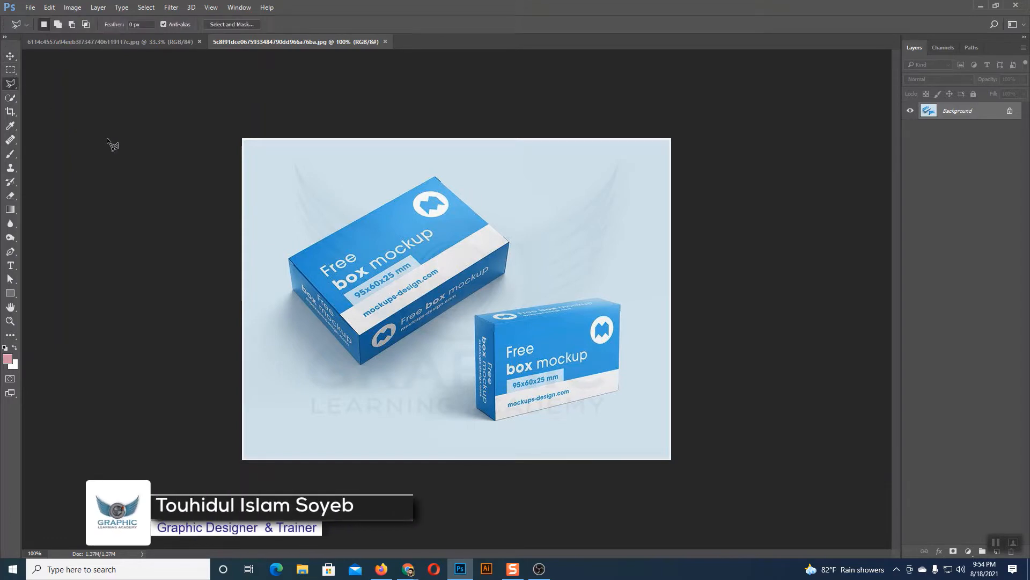
click(290, 256)
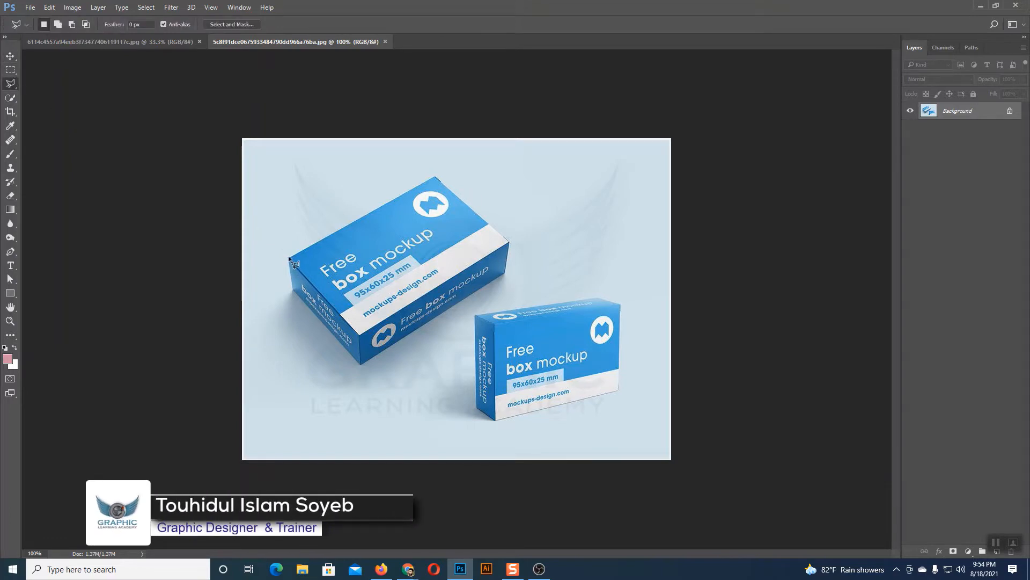
click(438, 178)
click(510, 242)
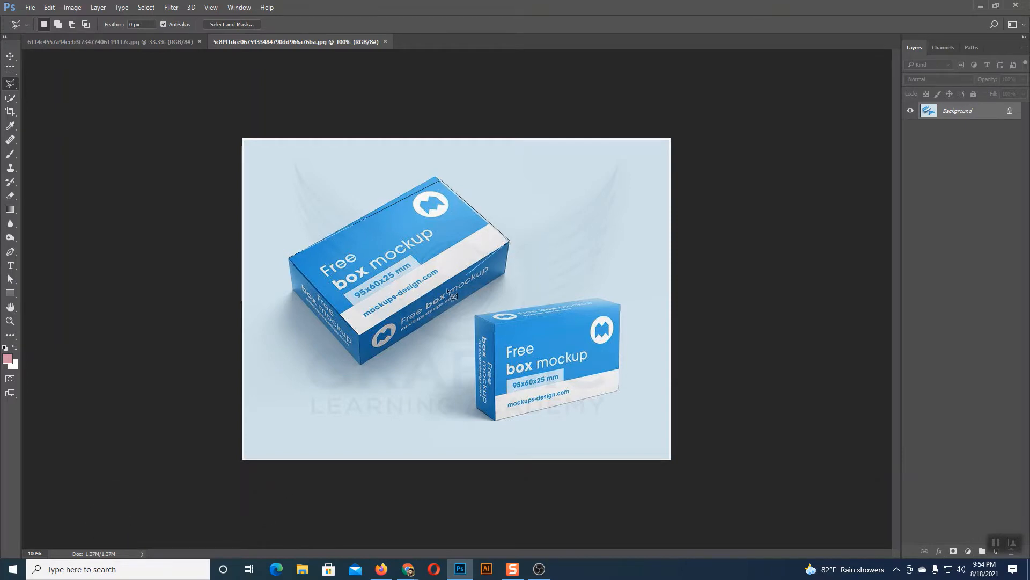
click(505, 274)
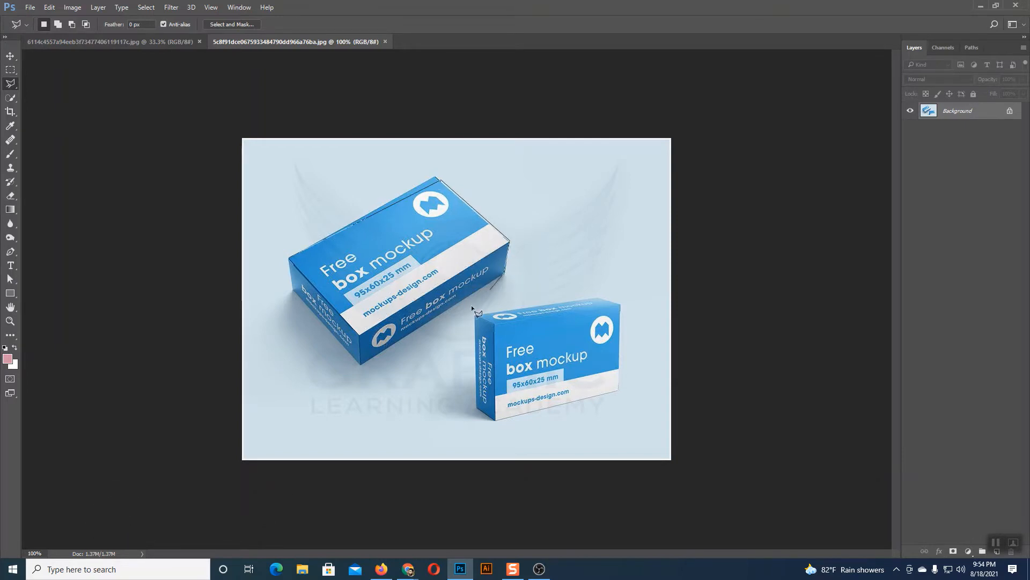
click(360, 365)
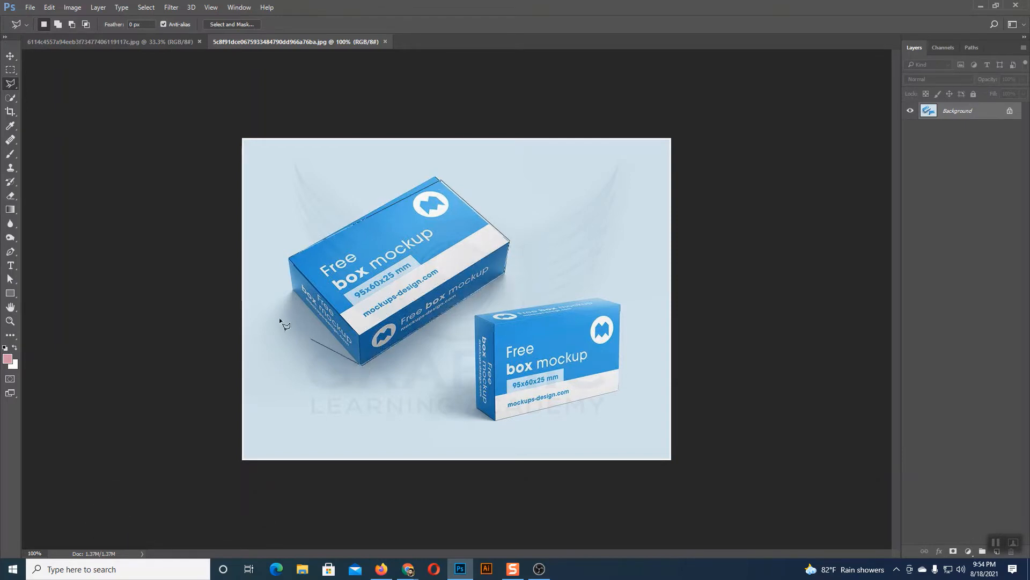
click(293, 262)
- Crop the image to the box selection, and undo both the crop and the selection
click(73, 7)
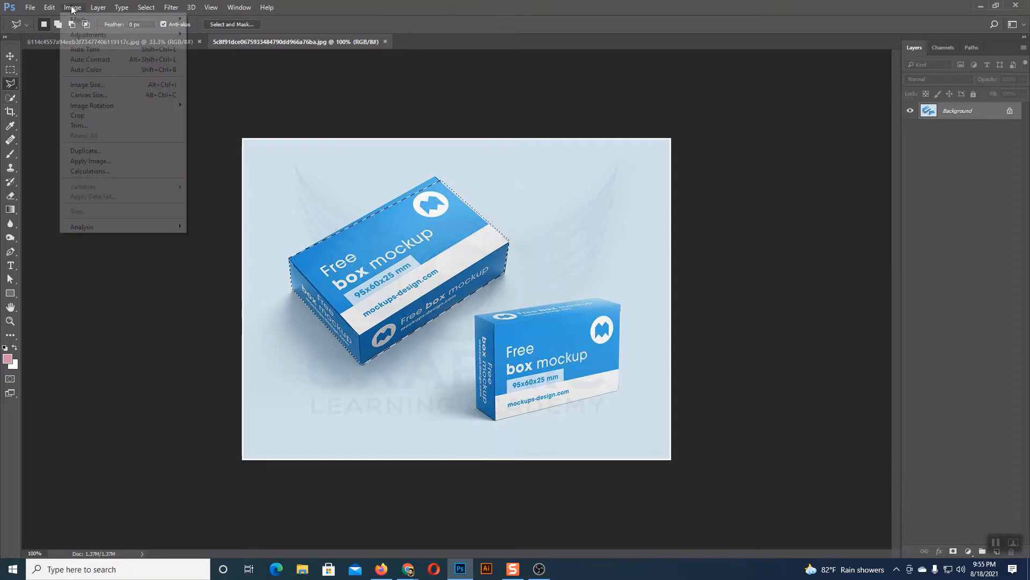
click(80, 115)
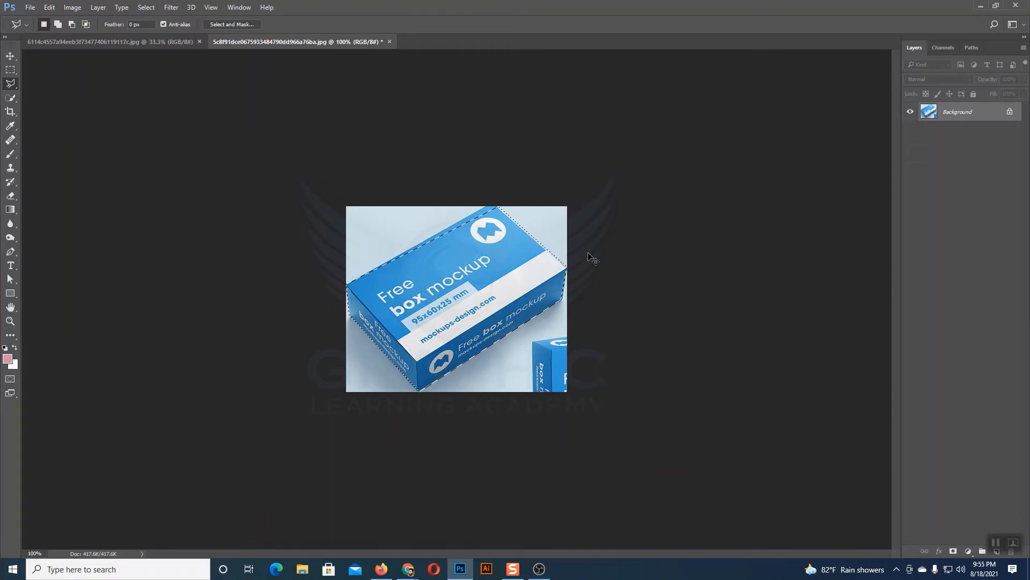
key(ctrl+z)
key(ctrl+z)
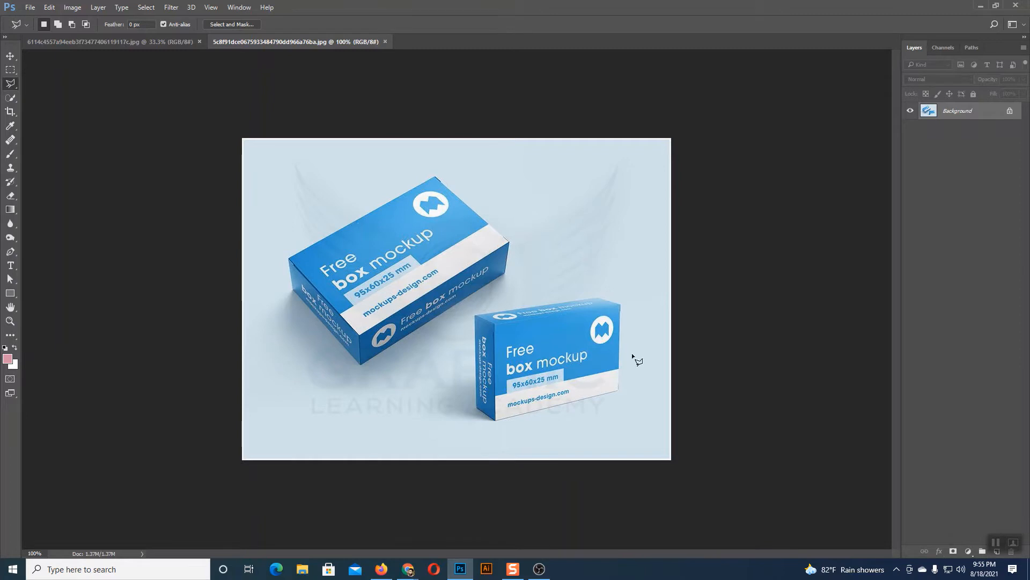
- Switch to the framed flower painting image and draw a rectangular Perspective Crop grid over the middle of the picture
click(118, 43)
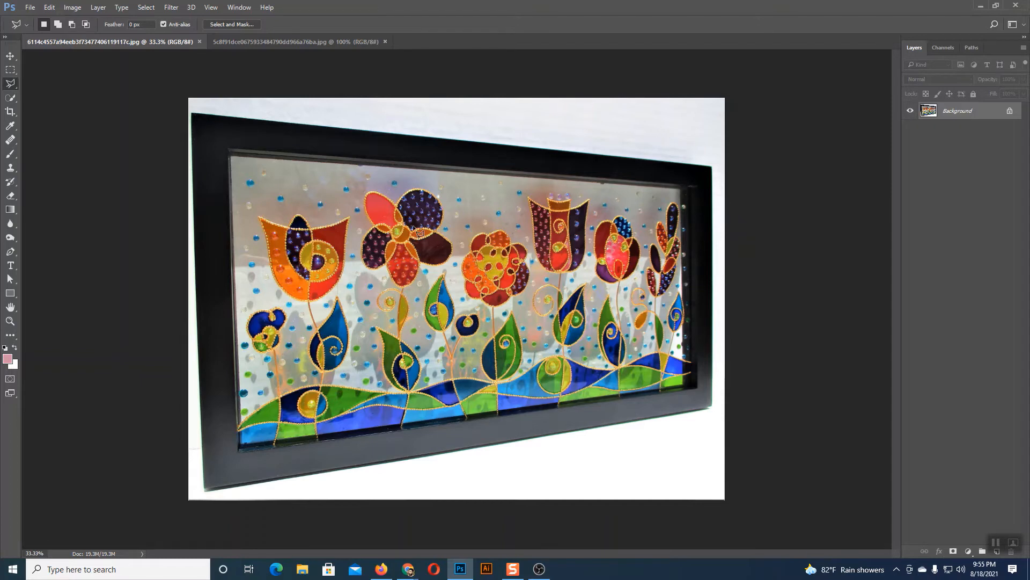
click(10, 113)
right_click(9, 113)
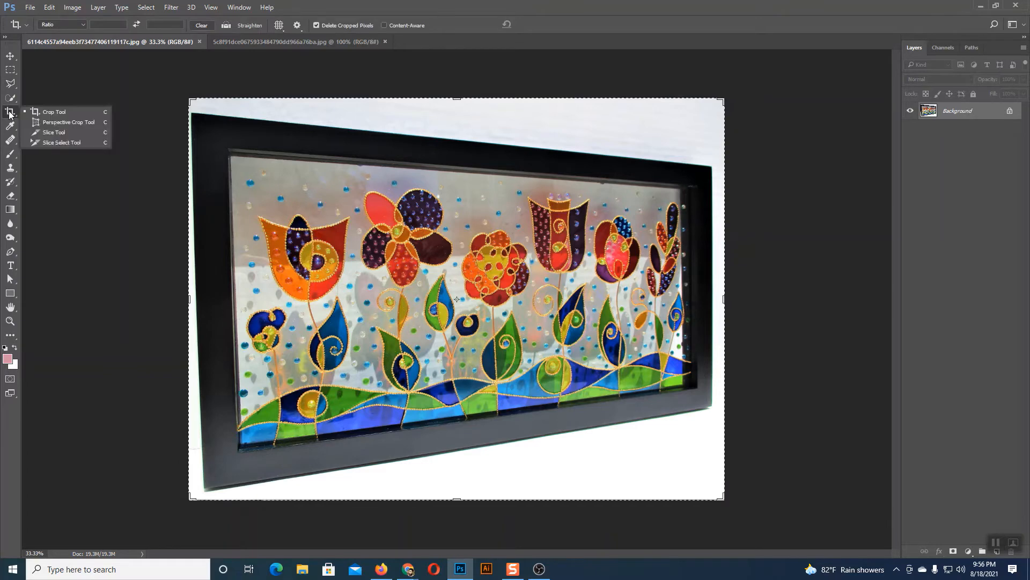
click(57, 123)
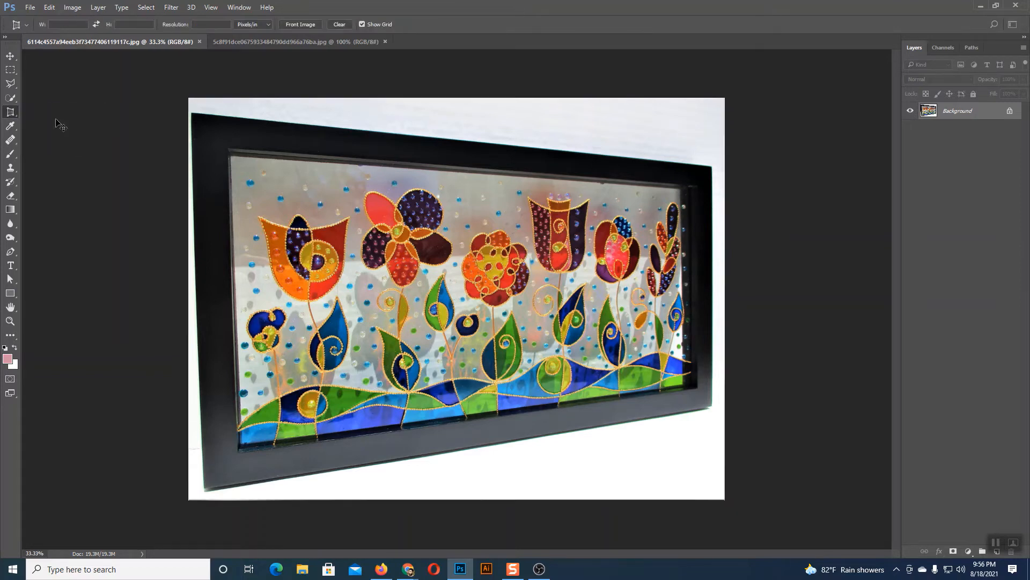
key(ctrl+plus)
drag(199, 188, 343, 377)
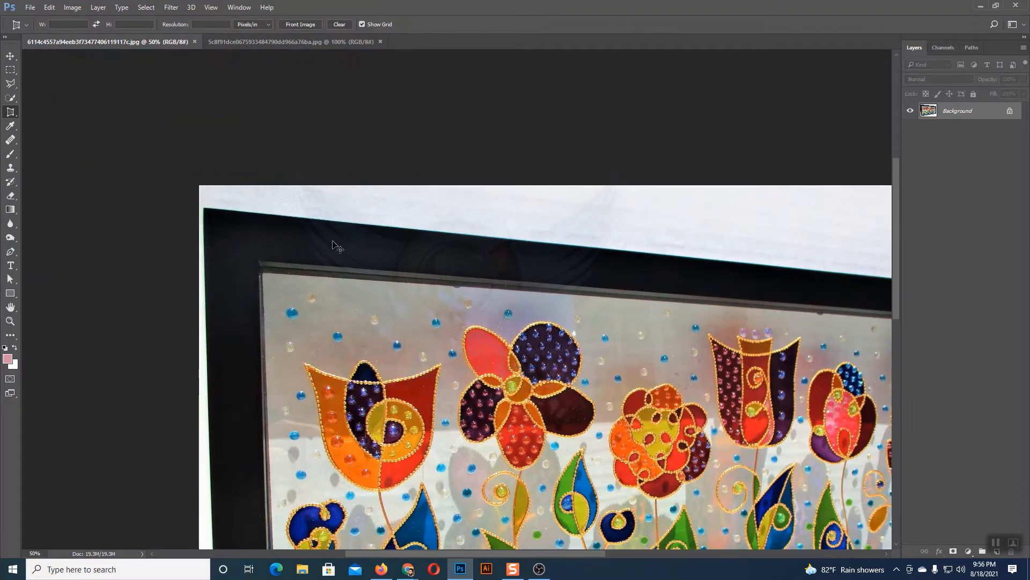
key(ctrl+minus)
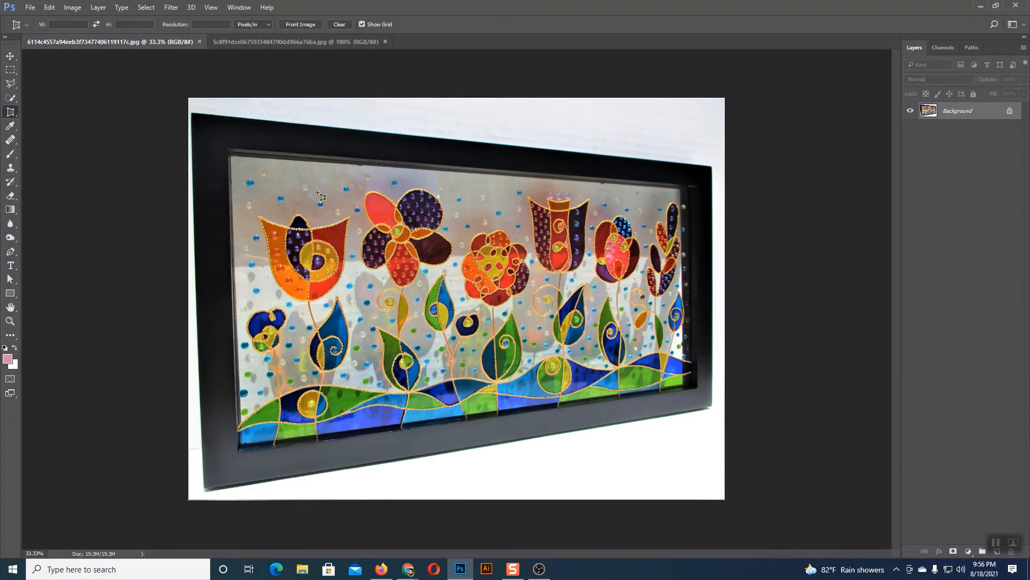
drag(261, 136, 608, 419)
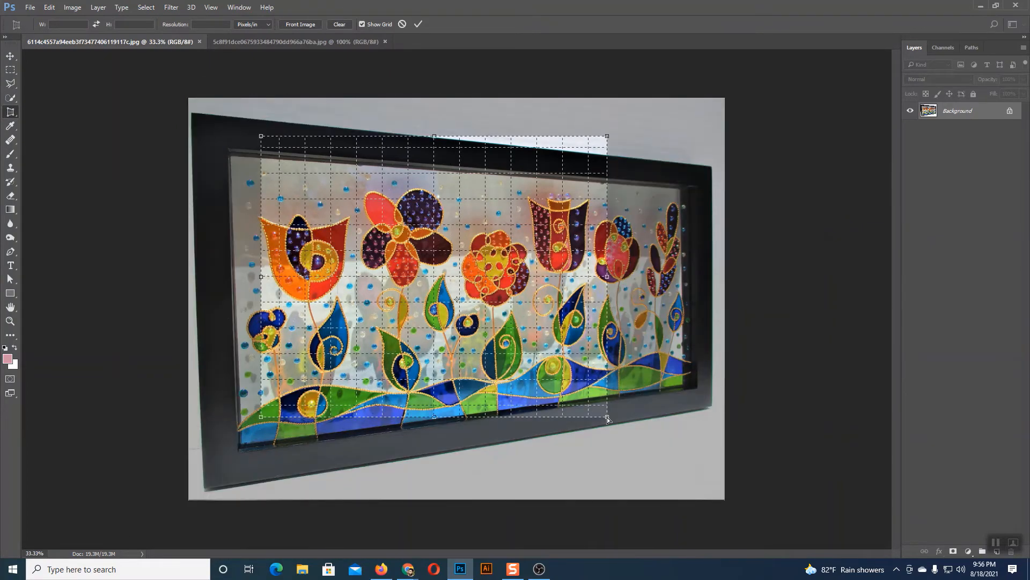
- Move the crop grid's upper-right corner onto the outer upper-right corner of the black frame
key(ctrl+plus)
drag(706, 220, 537, 413)
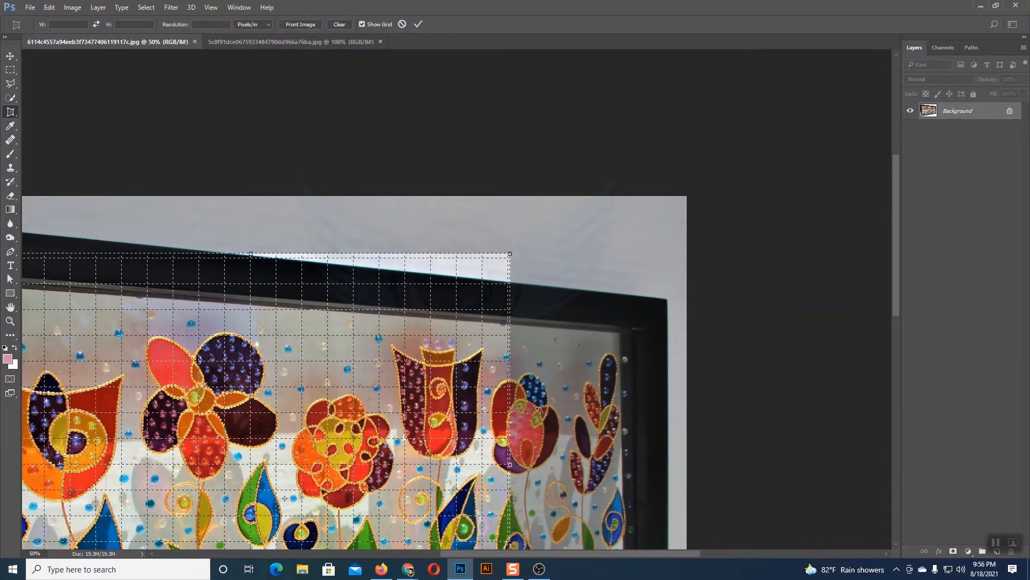
key(ctrl+plus)
key(ctrl+plus)
key(ctrl+plus)
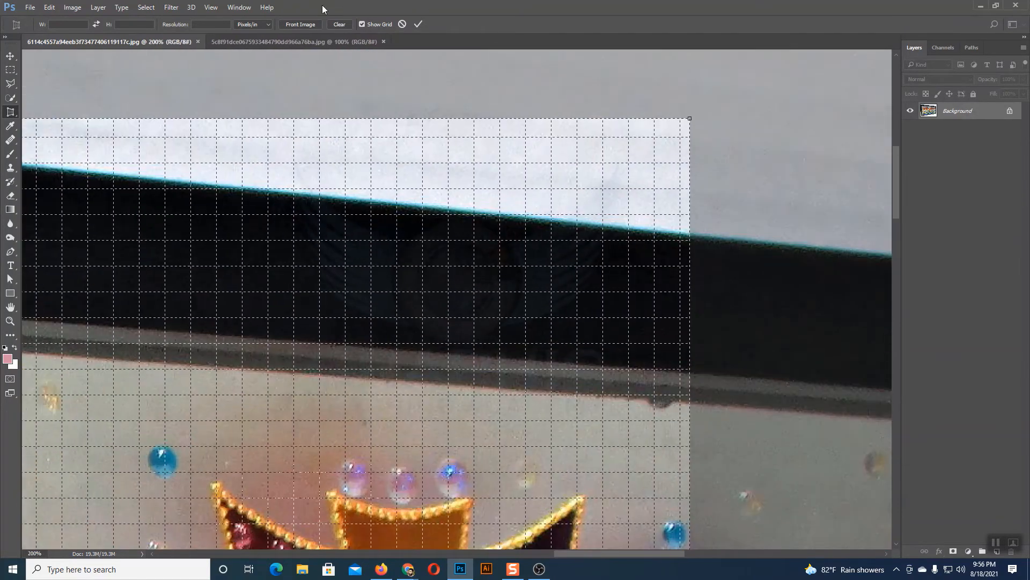
drag(578, 232, 129, 203)
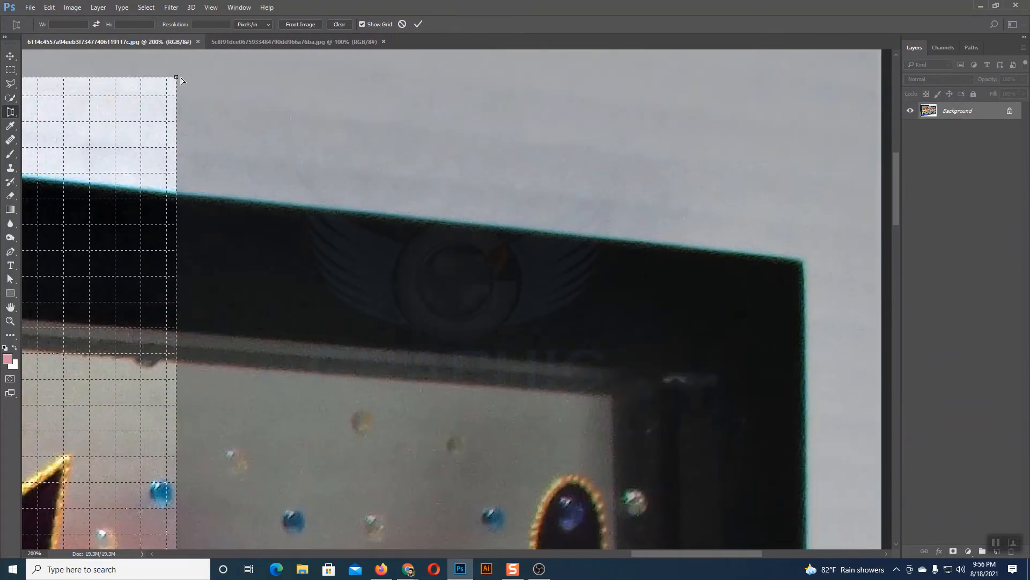
drag(181, 81, 809, 261)
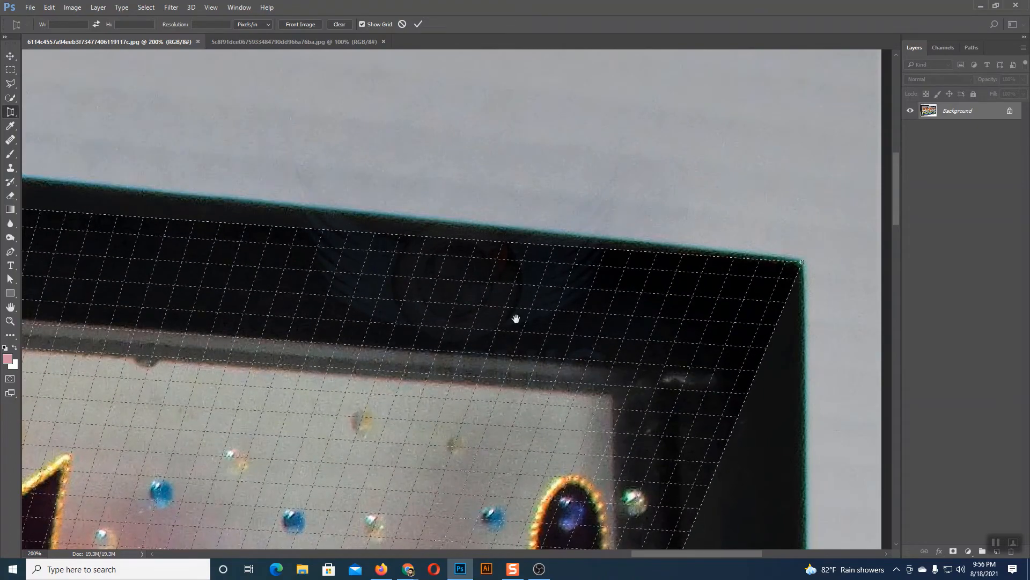
- Move the crop grid's upper-left corner onto the outer upper-left corner of the black frame
drag(516, 319, 871, 321)
drag(260, 308, 854, 386)
drag(258, 342, 877, 396)
drag(221, 350, 596, 372)
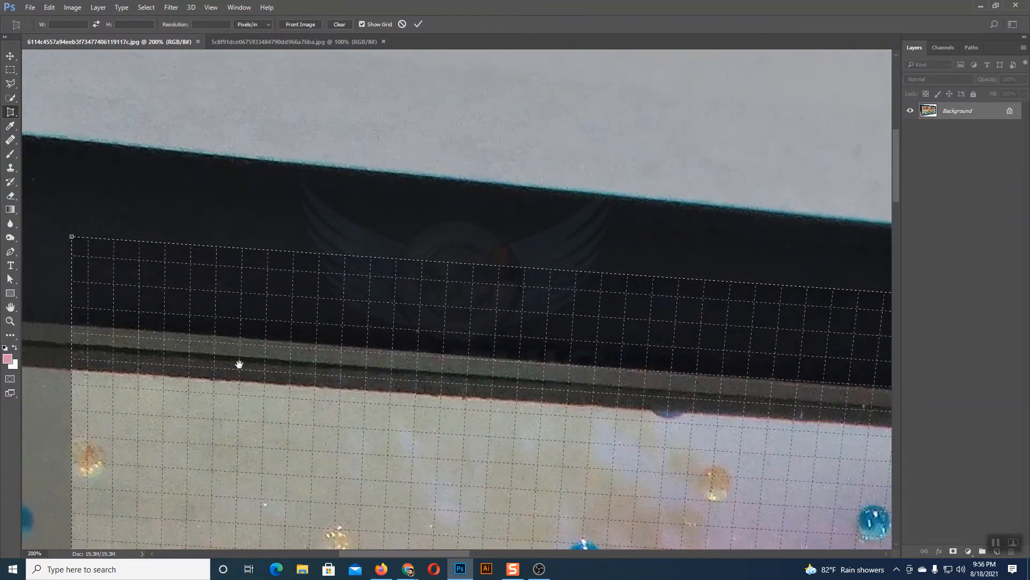
drag(239, 364, 597, 367)
drag(427, 239, 183, 182)
drag(466, 288, 891, 332)
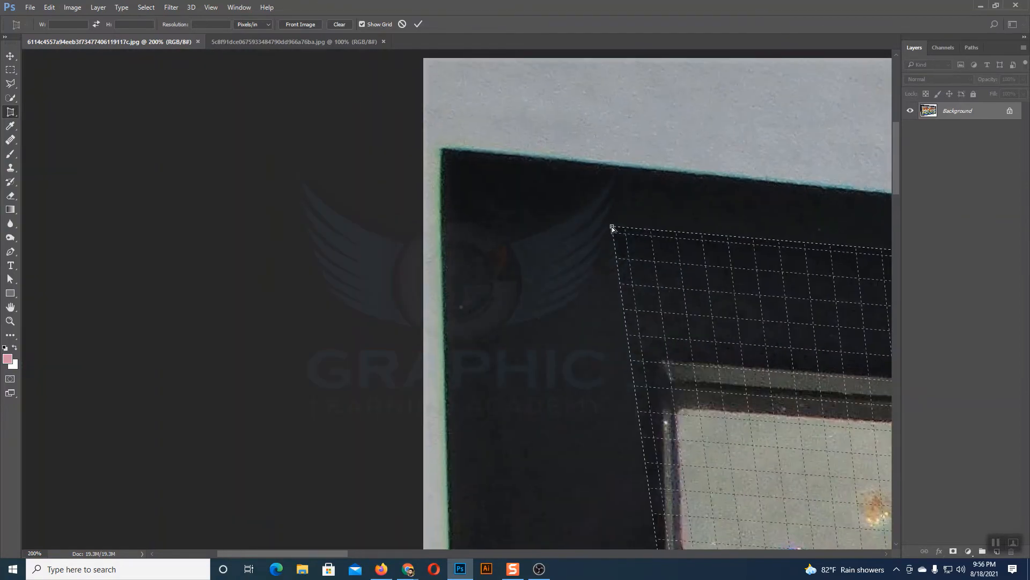
drag(612, 229, 446, 152)
- Move the crop grid's lower-left corner onto the outer lower-left corner of the black frame
drag(533, 320, 519, 131)
drag(575, 386, 572, 124)
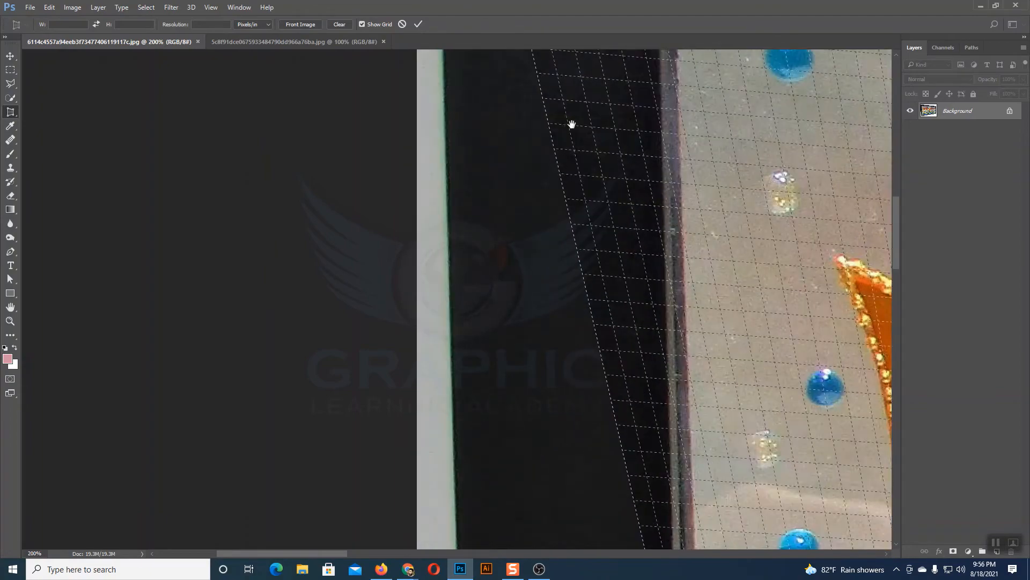
drag(612, 408, 534, 161)
drag(559, 321, 552, 289)
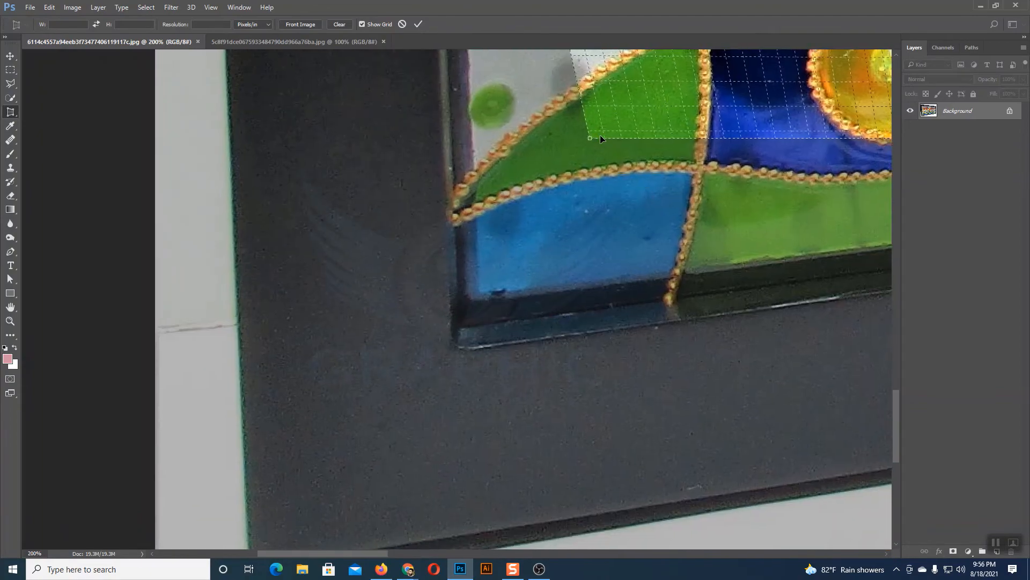
drag(589, 141, 383, 430)
drag(513, 335, 571, 236)
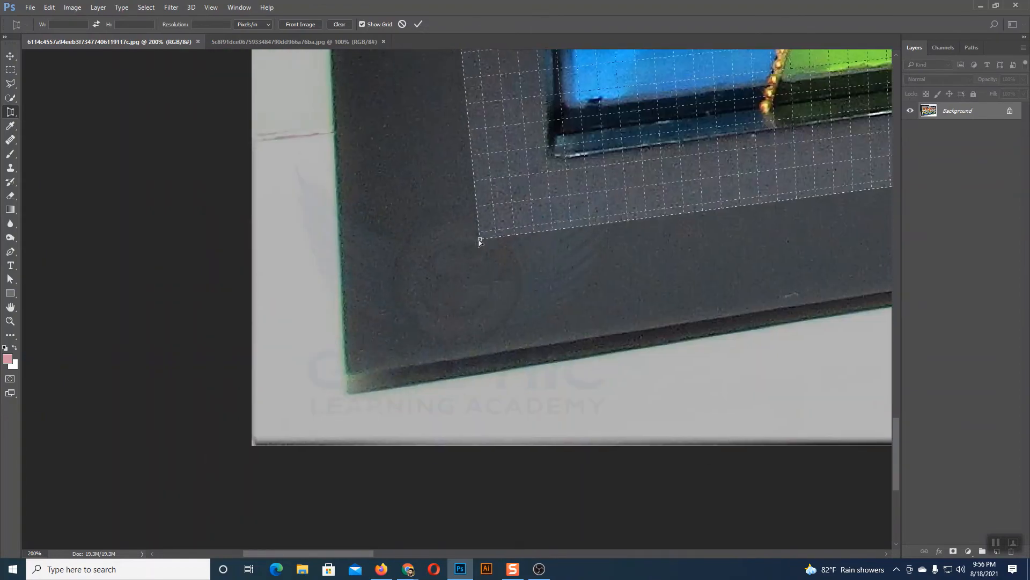
drag(480, 241, 350, 394)
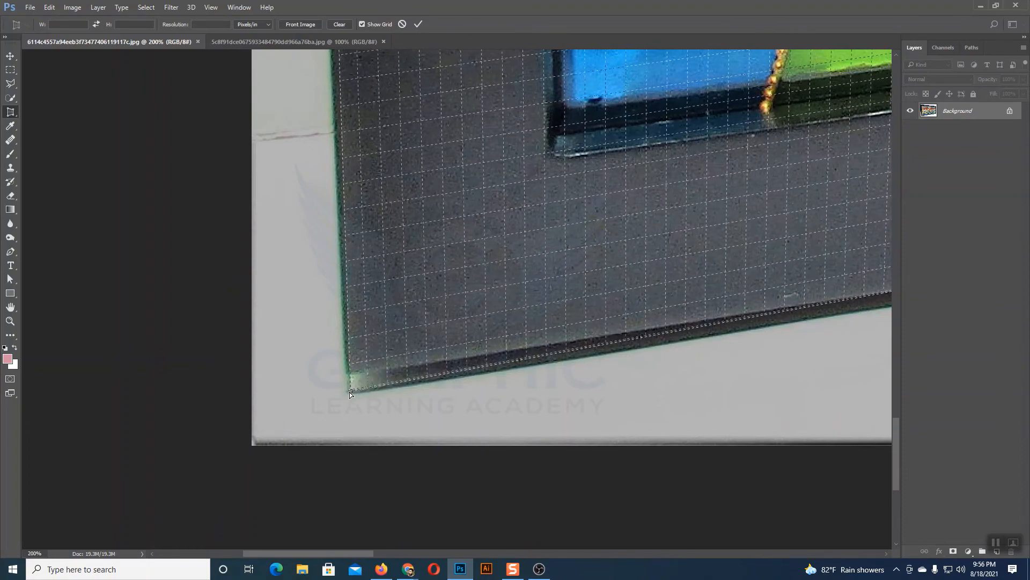
- Place the grid's lower-right corner on the frame's lower-right corner and raise its lower-left corner to just above the frame's dark bottom edge
drag(586, 370, 121, 402)
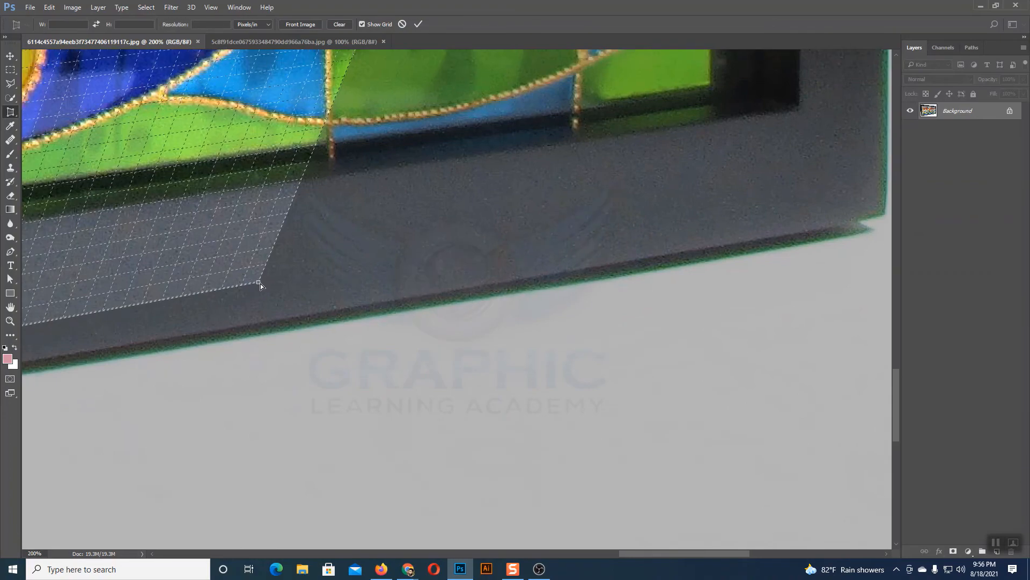
drag(259, 284, 881, 214)
drag(102, 378, 617, 300)
drag(247, 328, 805, 230)
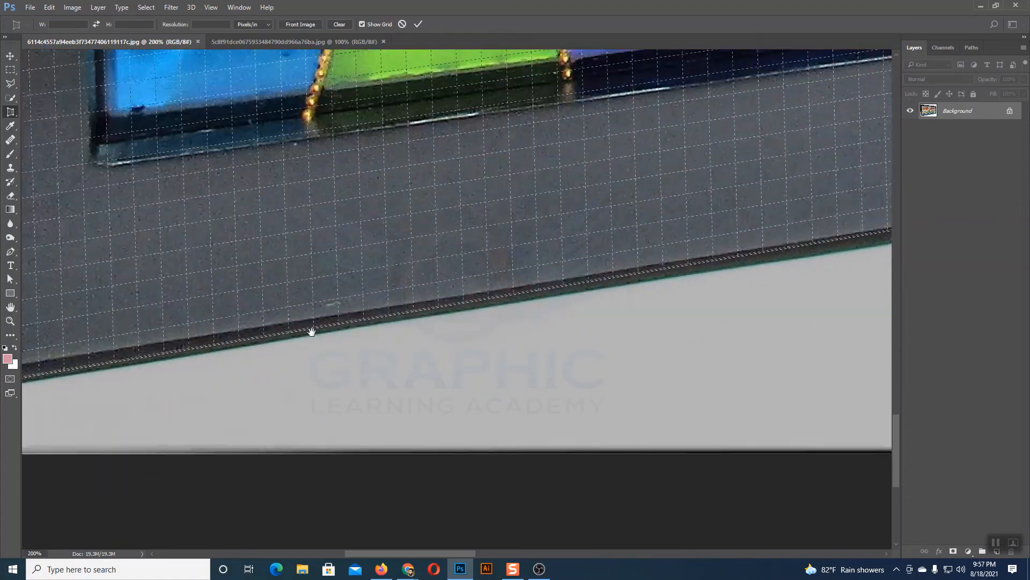
drag(311, 331, 681, 375)
drag(233, 356, 300, 342)
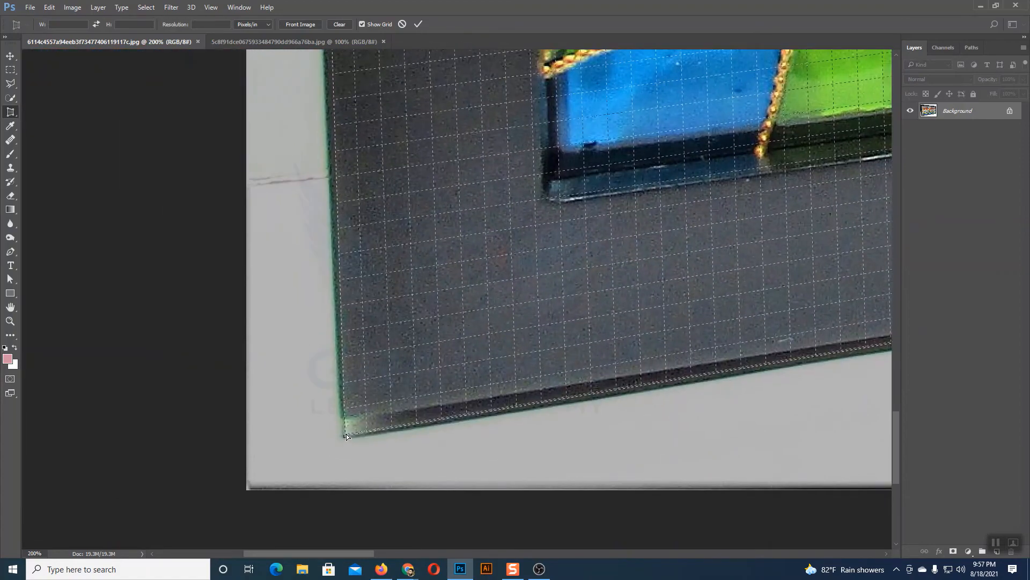
drag(346, 434, 347, 411)
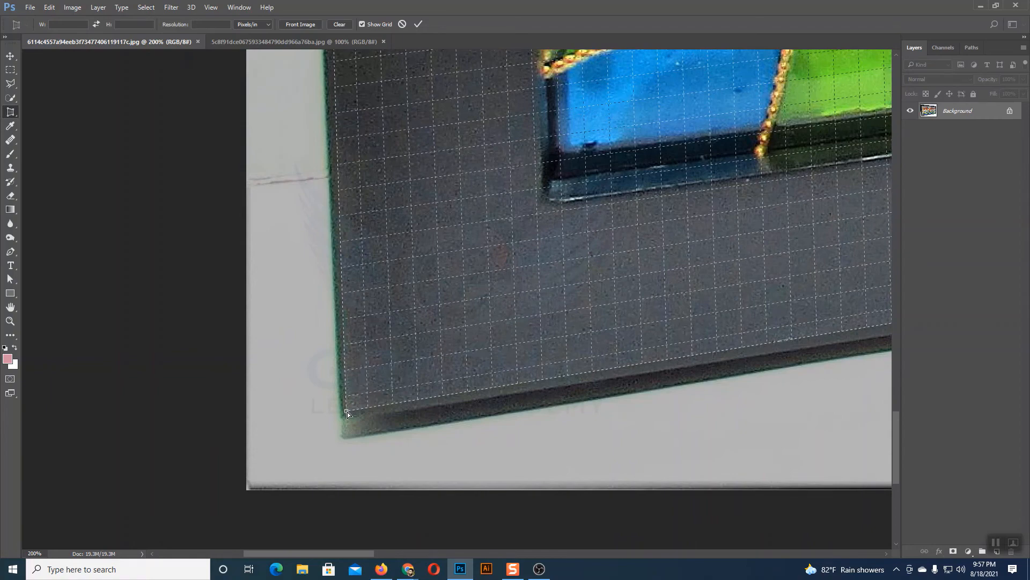
- Apply the perspective crop to straighten the framed painting
key(ctrl+minus)
key(ctrl+minus)
key(ctrl+minus)
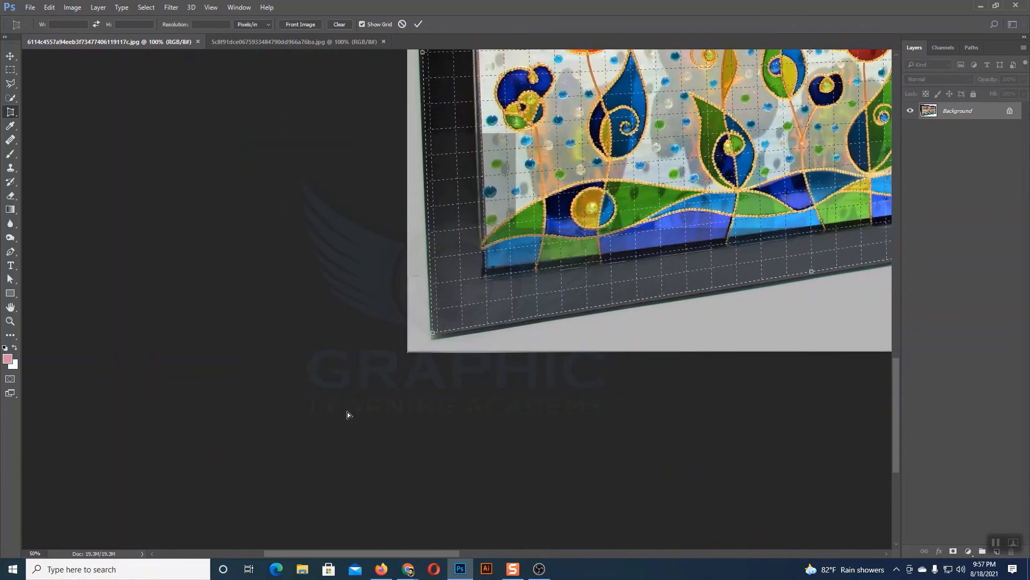
key(ctrl+minus)
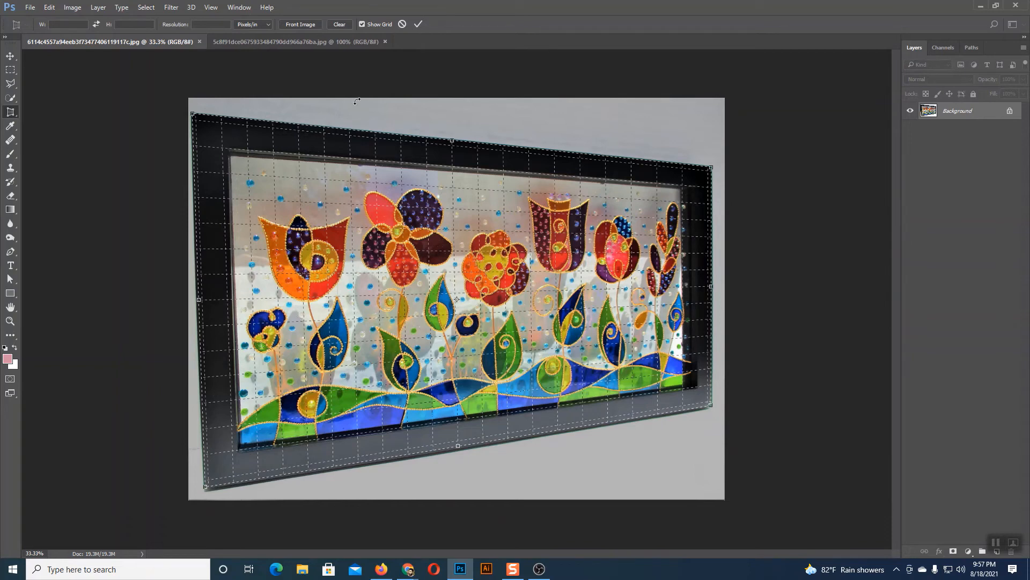
click(10, 56)
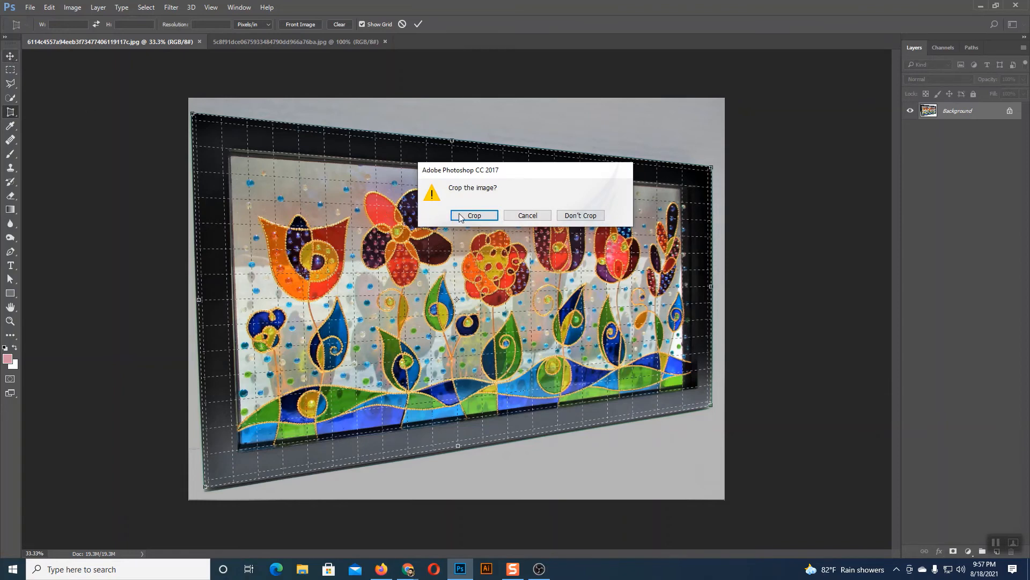
click(475, 216)
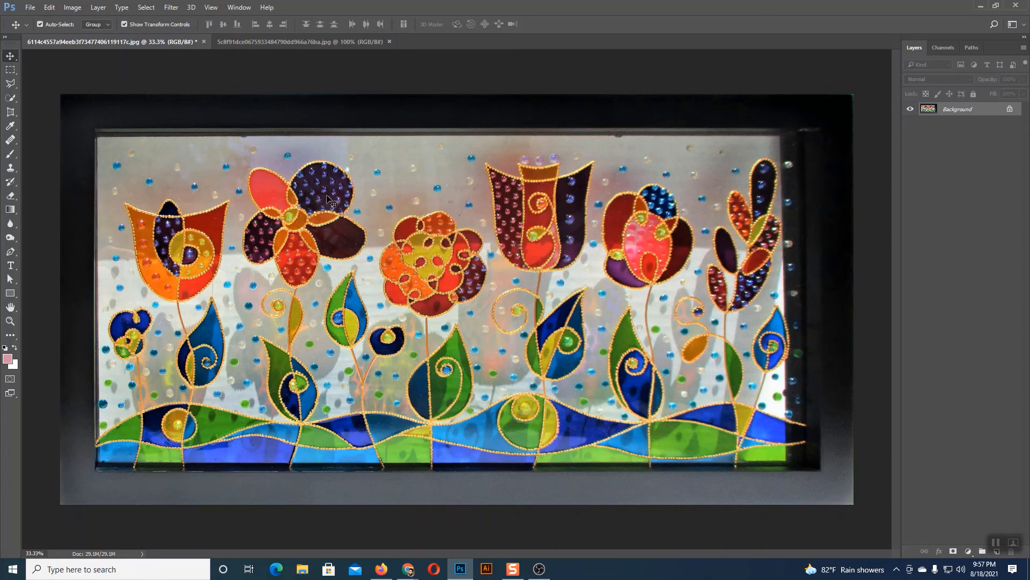
click(10, 111)
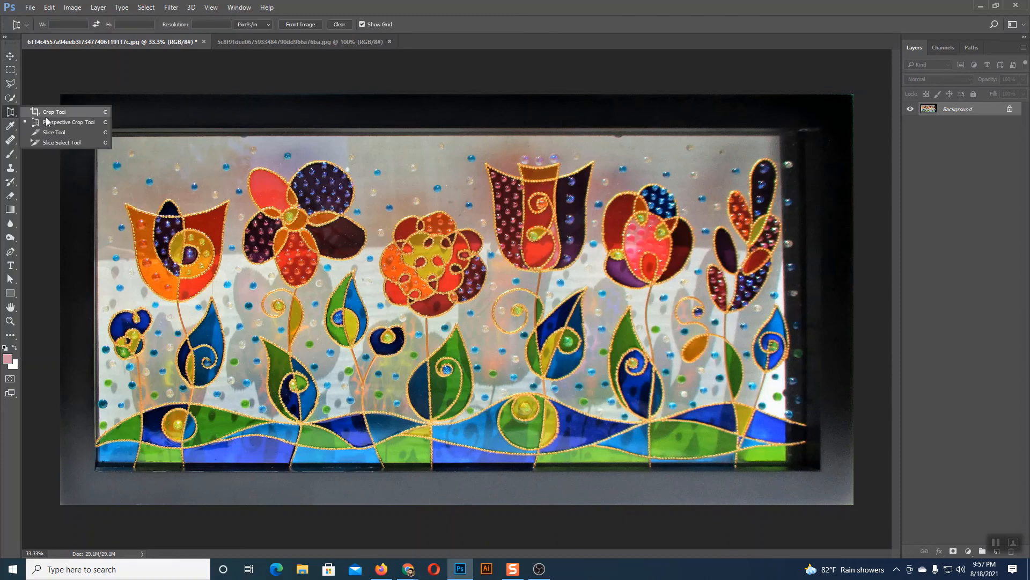
click(8, 115)
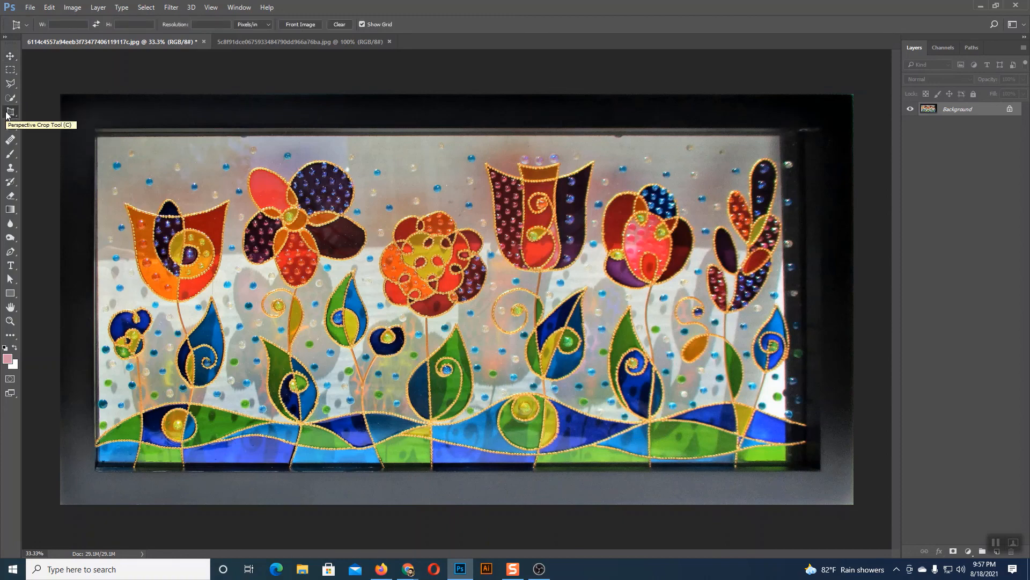